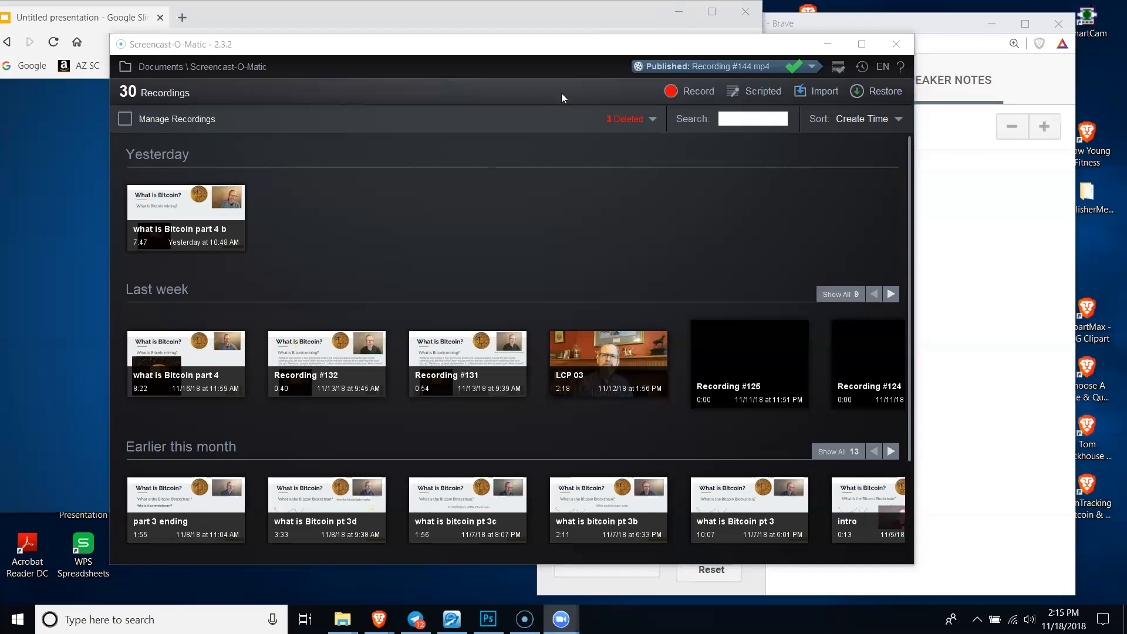
Set up a new screen recording with the Realtek USB2.0 microphone for narration, accepting its volume settings
left_click(671, 93)
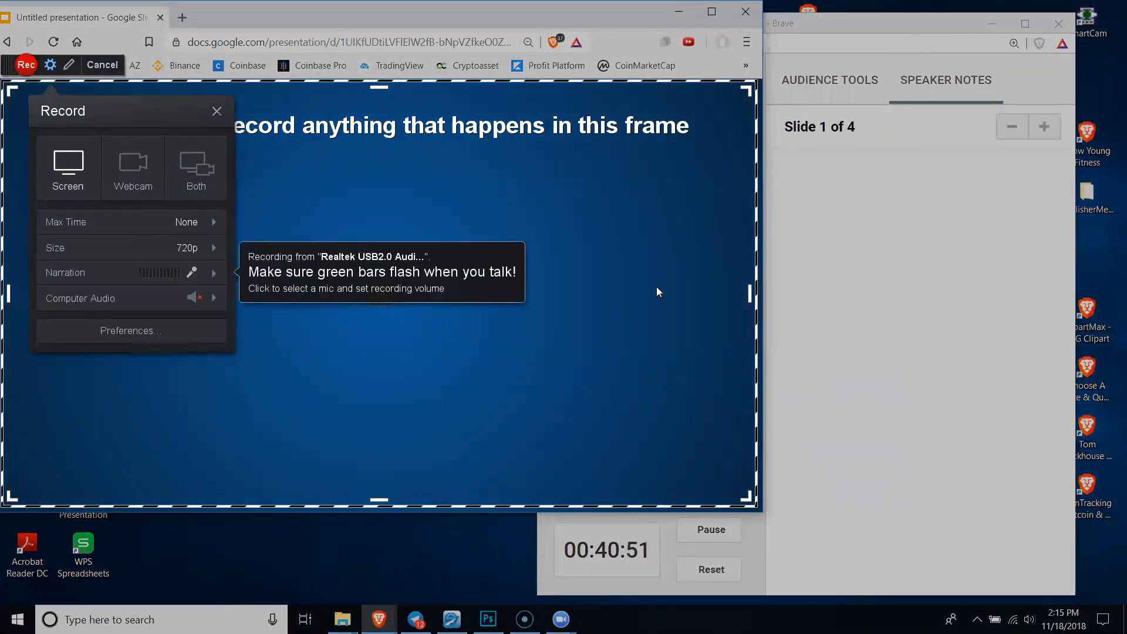
left_click(215, 273)
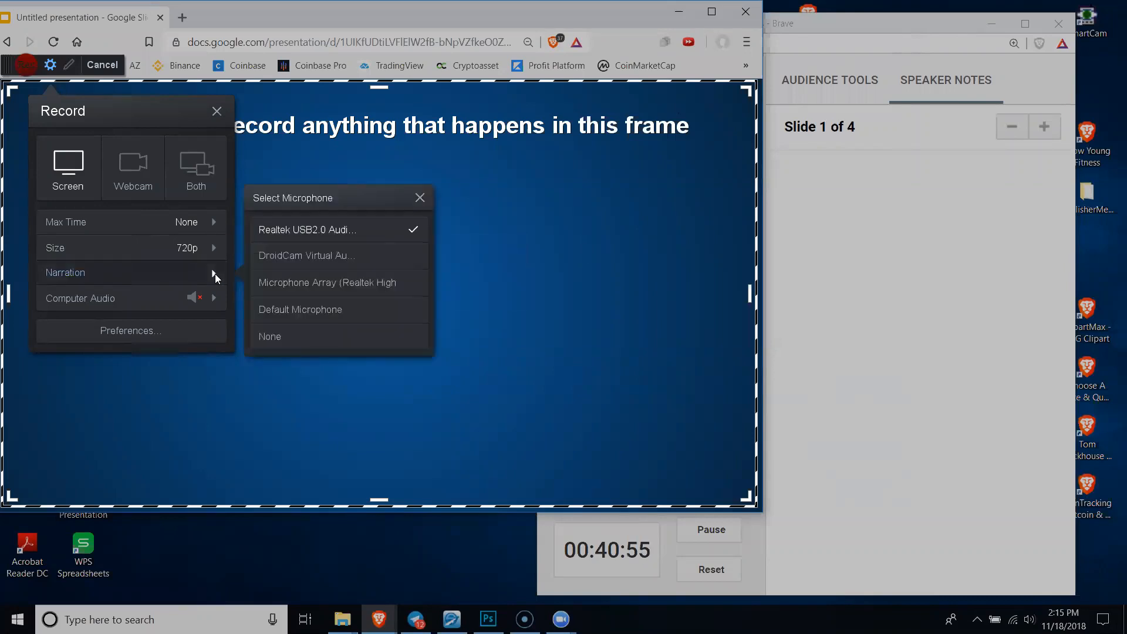
left_click(306, 228)
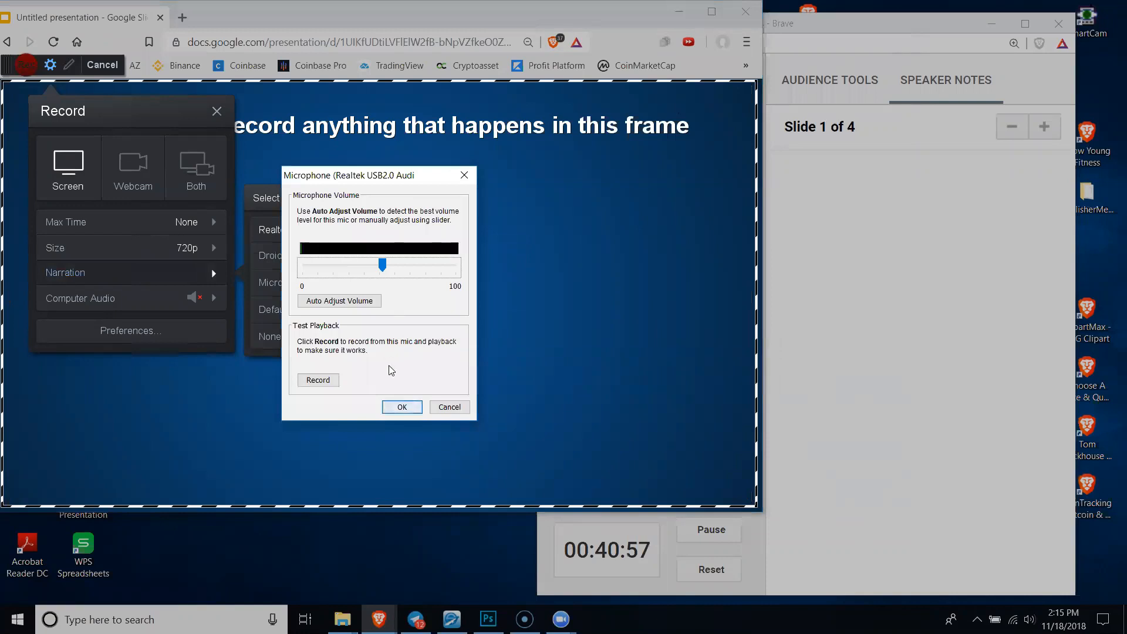
left_click(402, 406)
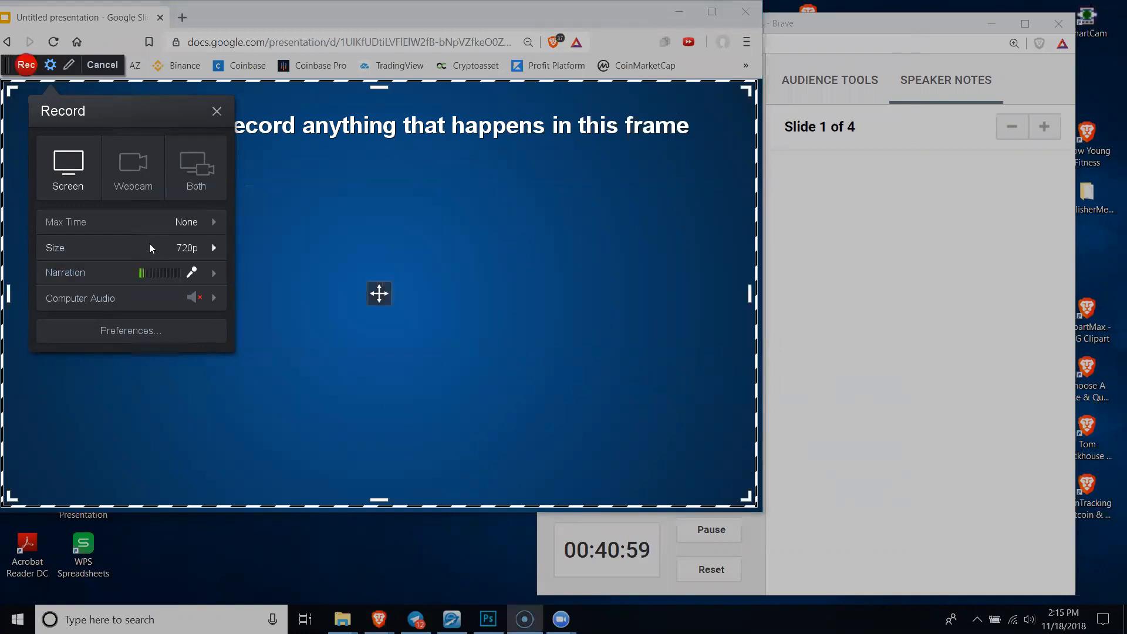
Review the recording size options, keep 720p, and close the recording settings
left_click(171, 247)
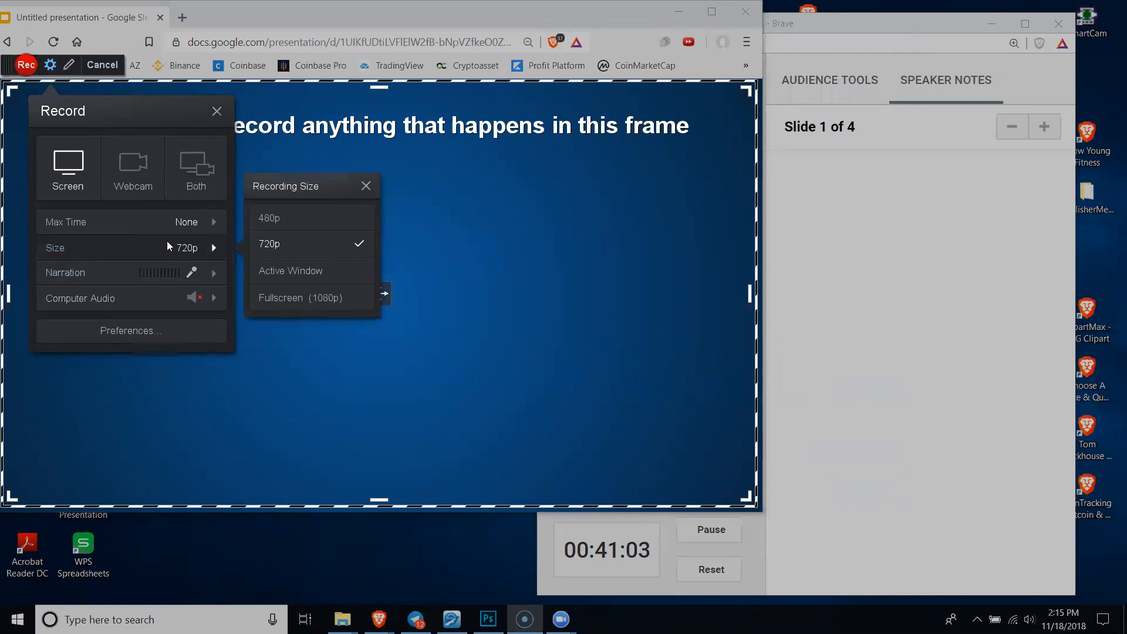
left_click(223, 427)
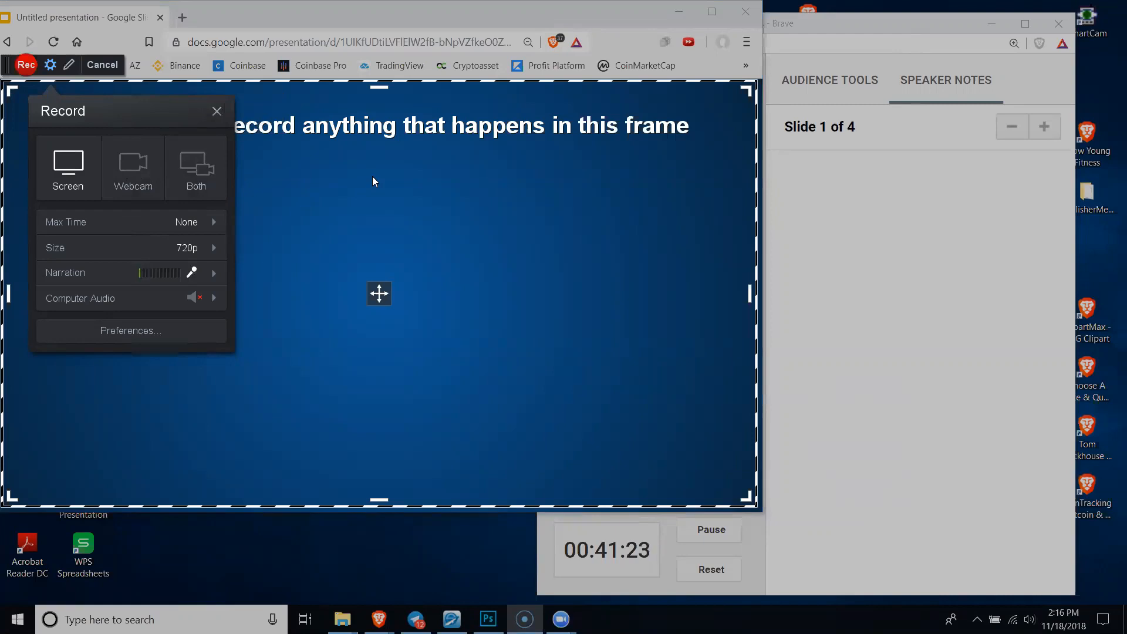
left_click(216, 113)
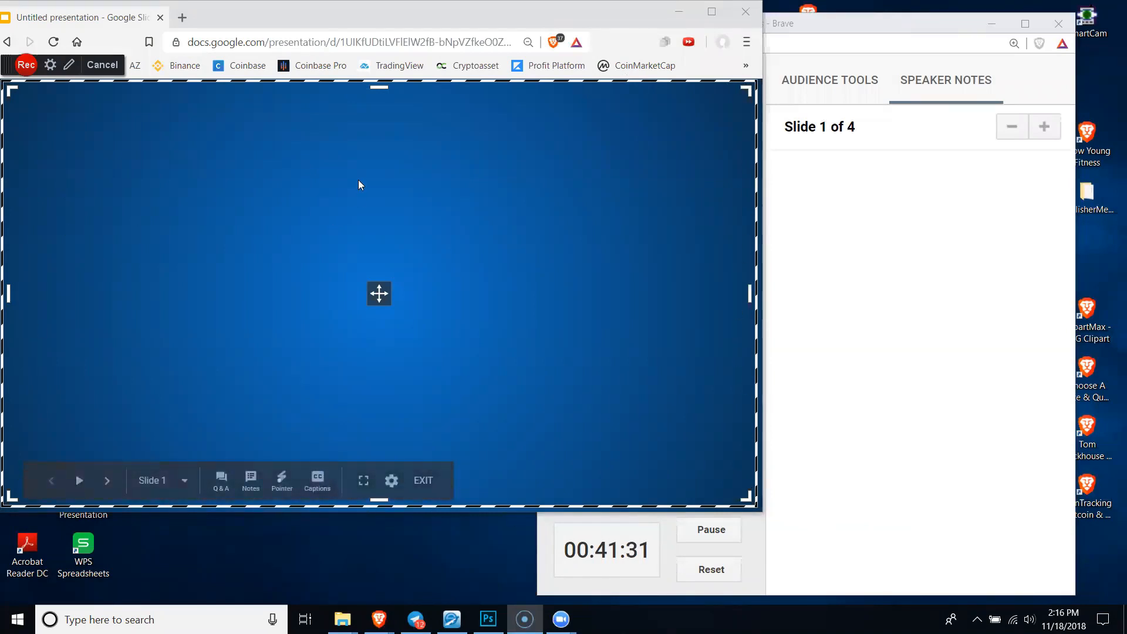
Shift the recording frame slightly to fit the slide area and return the slide show to slide 1
left_click(517, 271)
mouse_move(376, 291)
left_mouse_down()
mouse_move(473, 309)
mouse_move(381, 295)
left_mouse_up()
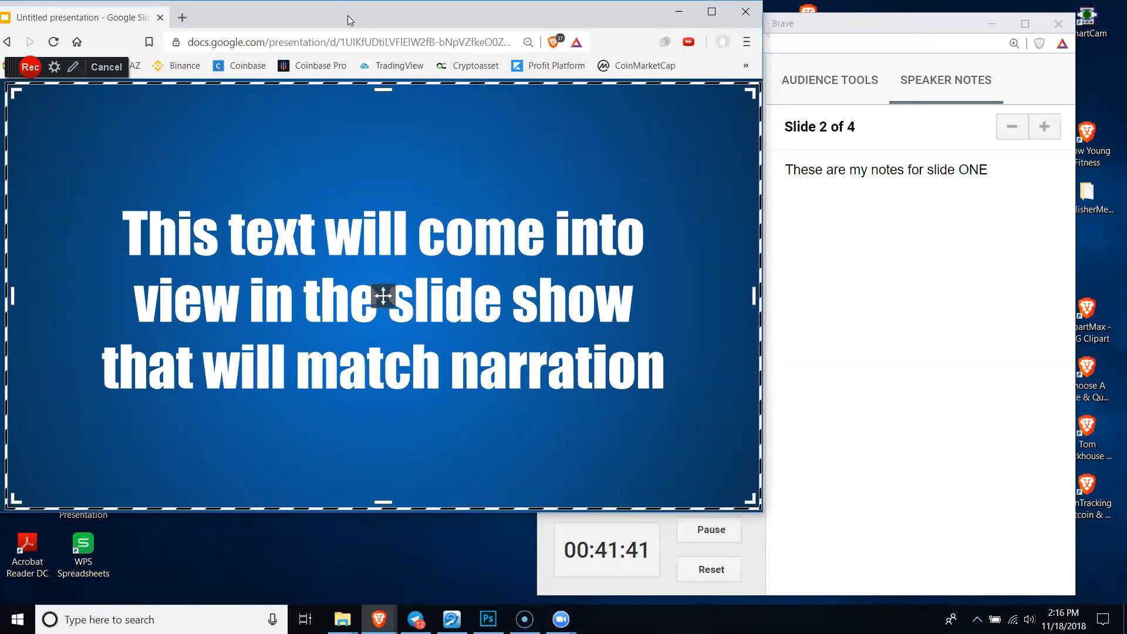
key("Left")
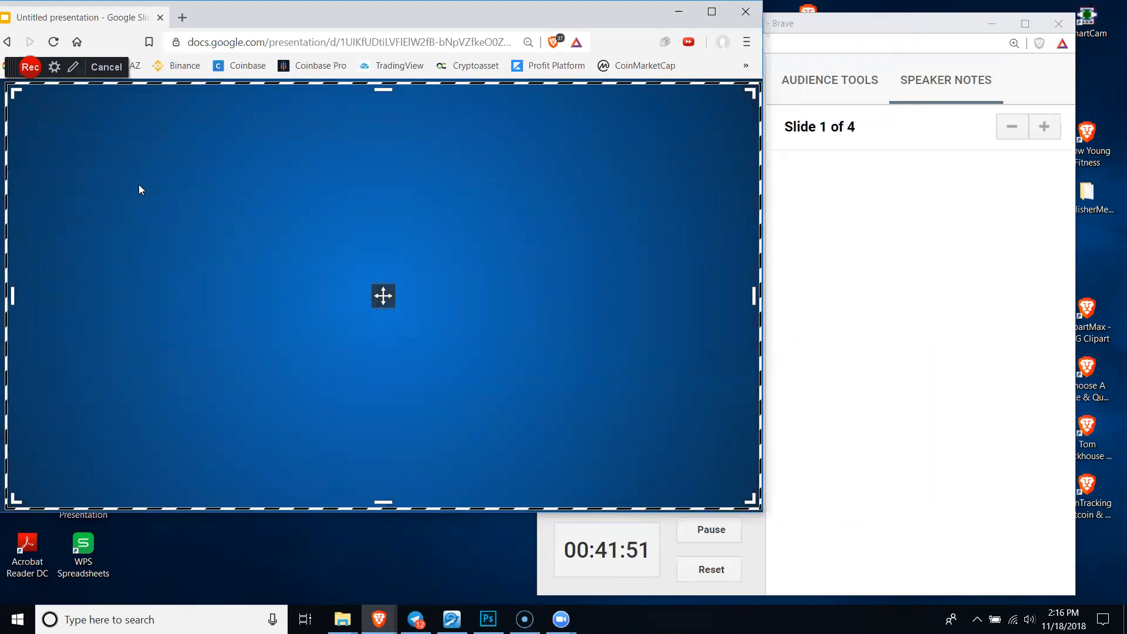
Record the slide show while advancing from slide 1 to slide 4, and pause the recording on the last slide
left_click(31, 68)
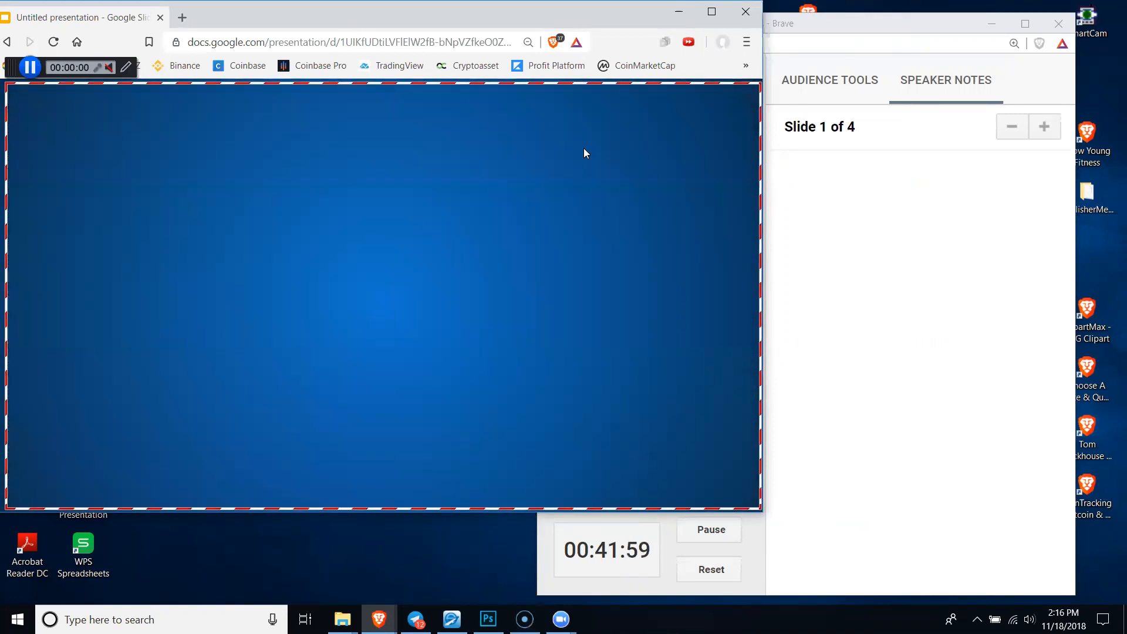
left_click(583, 148)
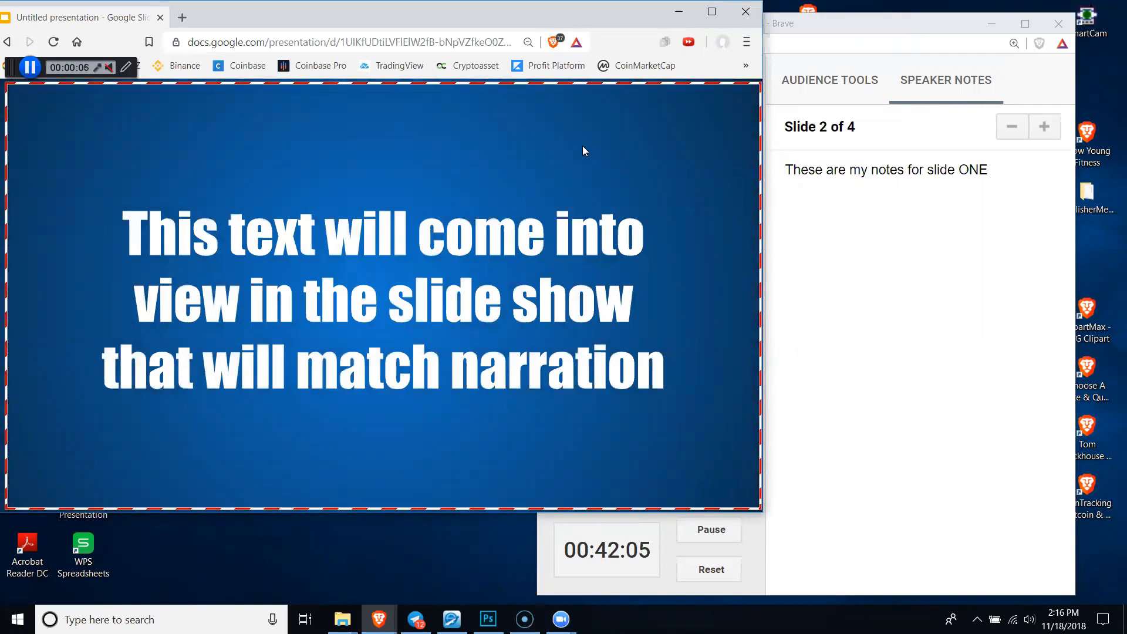
left_click(582, 146)
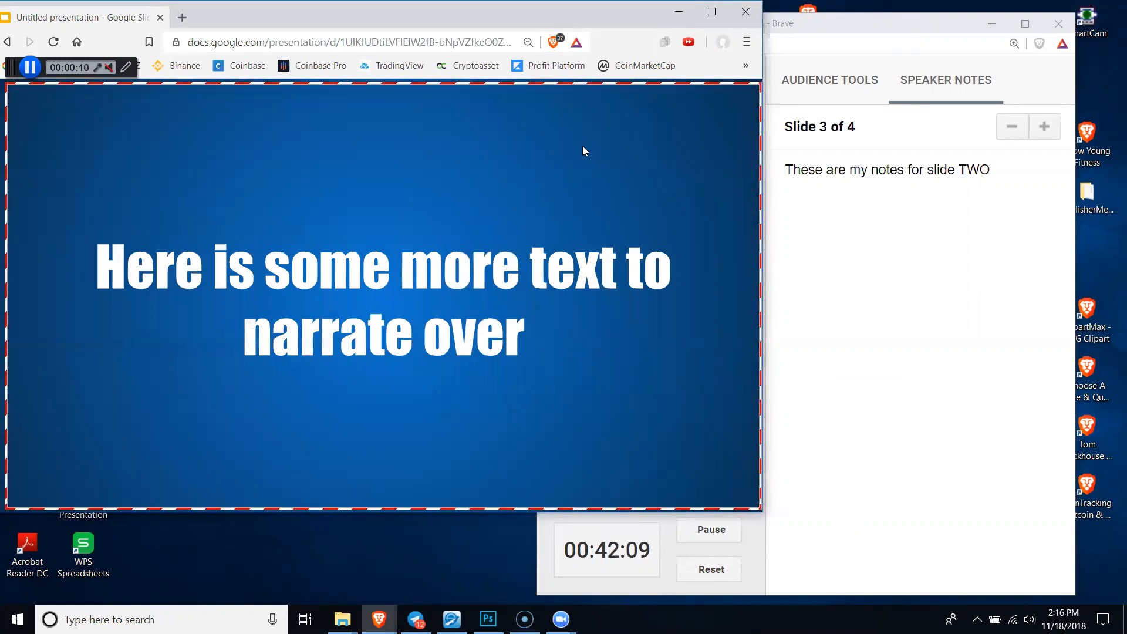
left_click(583, 146)
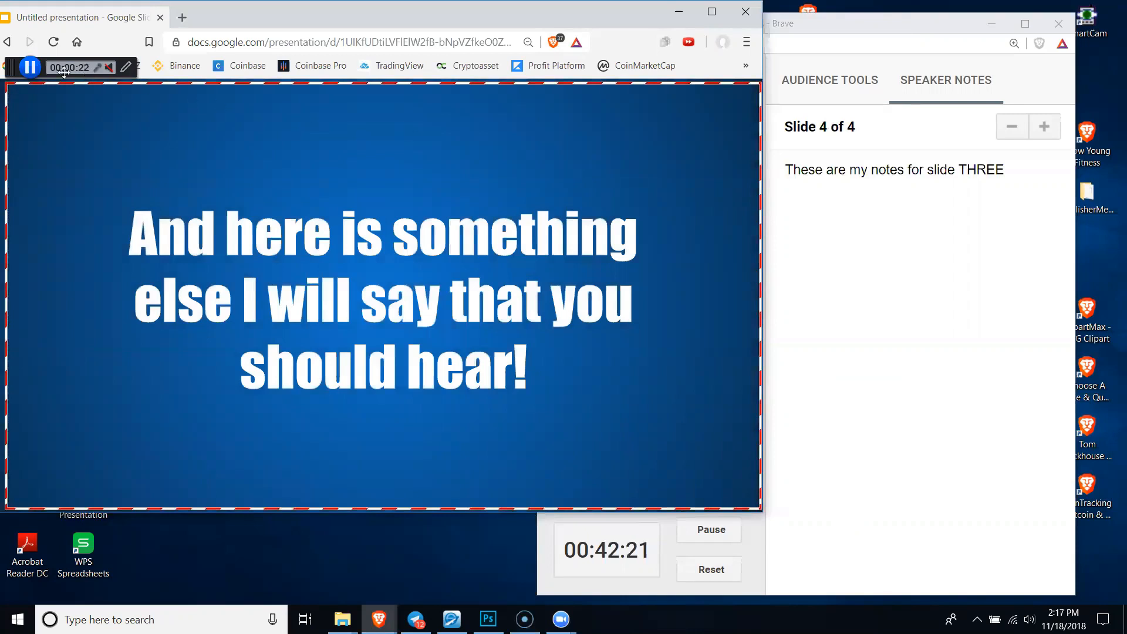
left_click(30, 67)
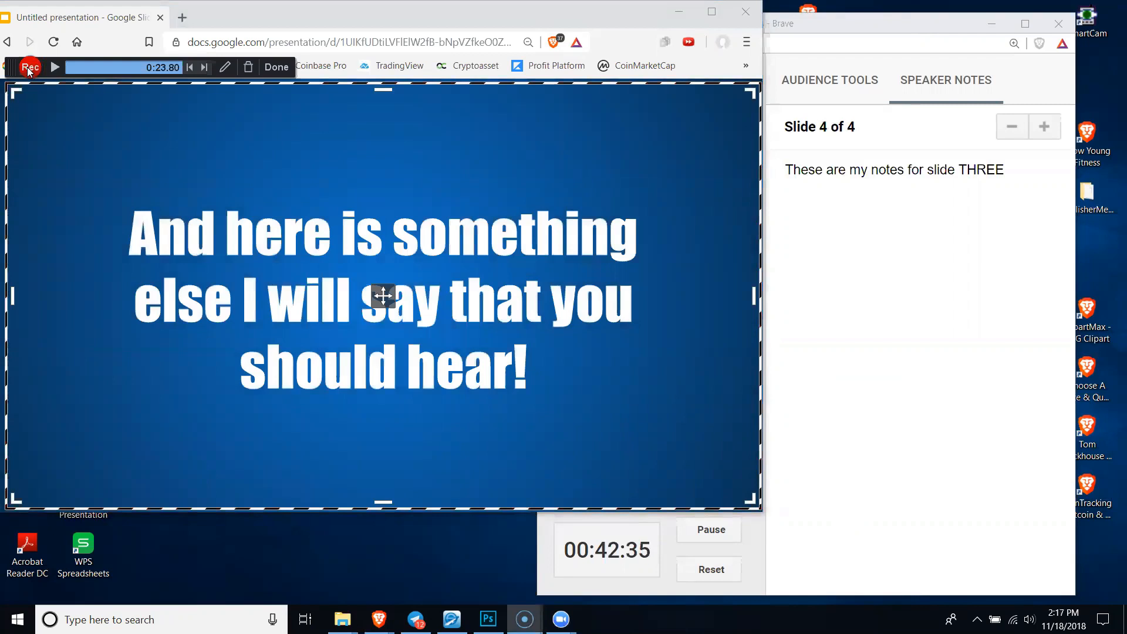
Resume recording on slide 4 for a few seconds, pause it again and finish the recording
left_click(29, 68)
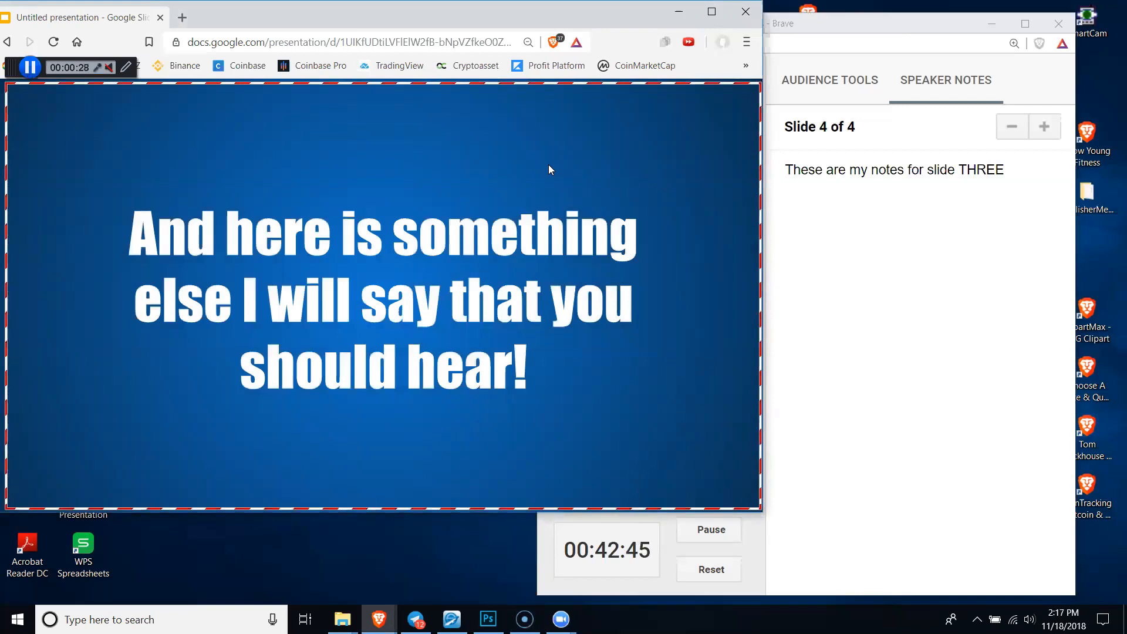
left_click(30, 67)
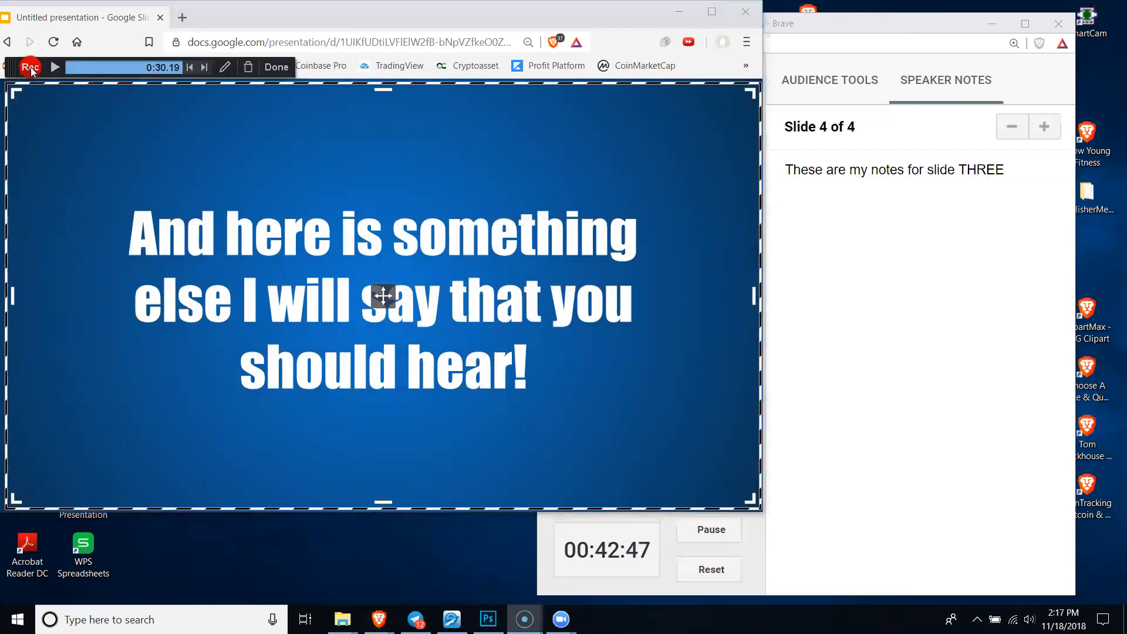
left_click(276, 67)
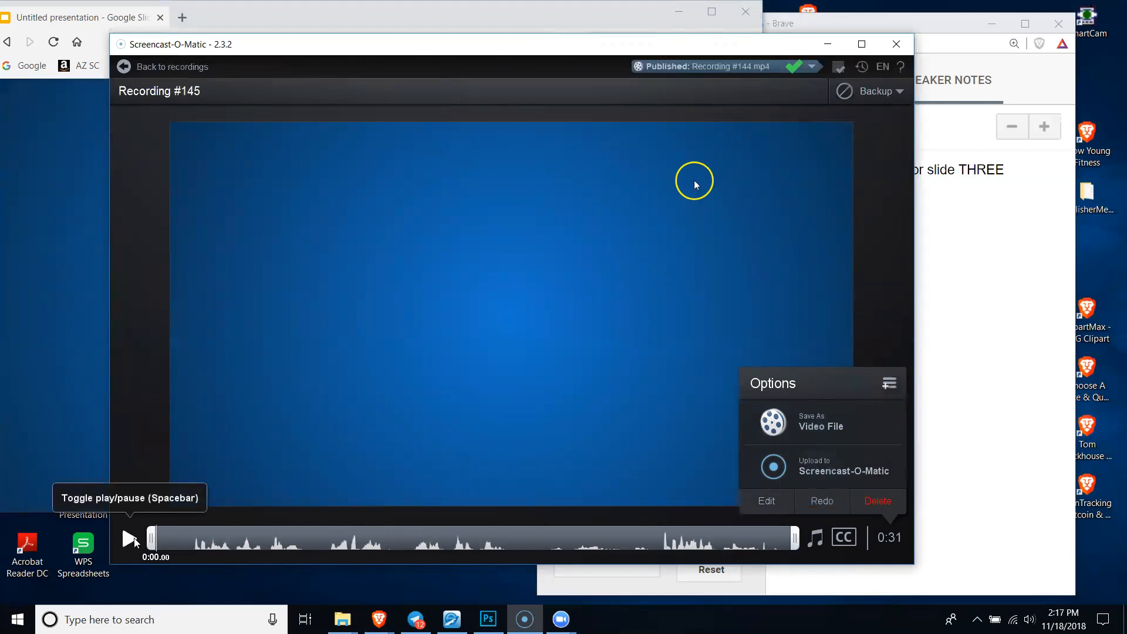
Open the finished recording for editing, preview its first three seconds and enlarge the editor window
left_click(767, 502)
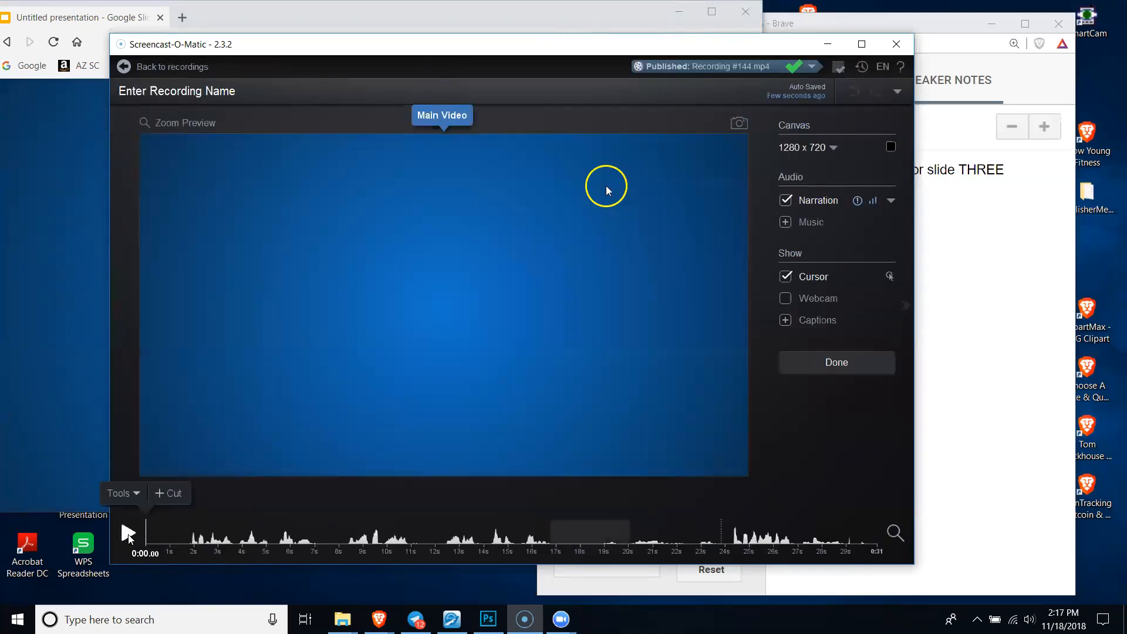
left_click(129, 534)
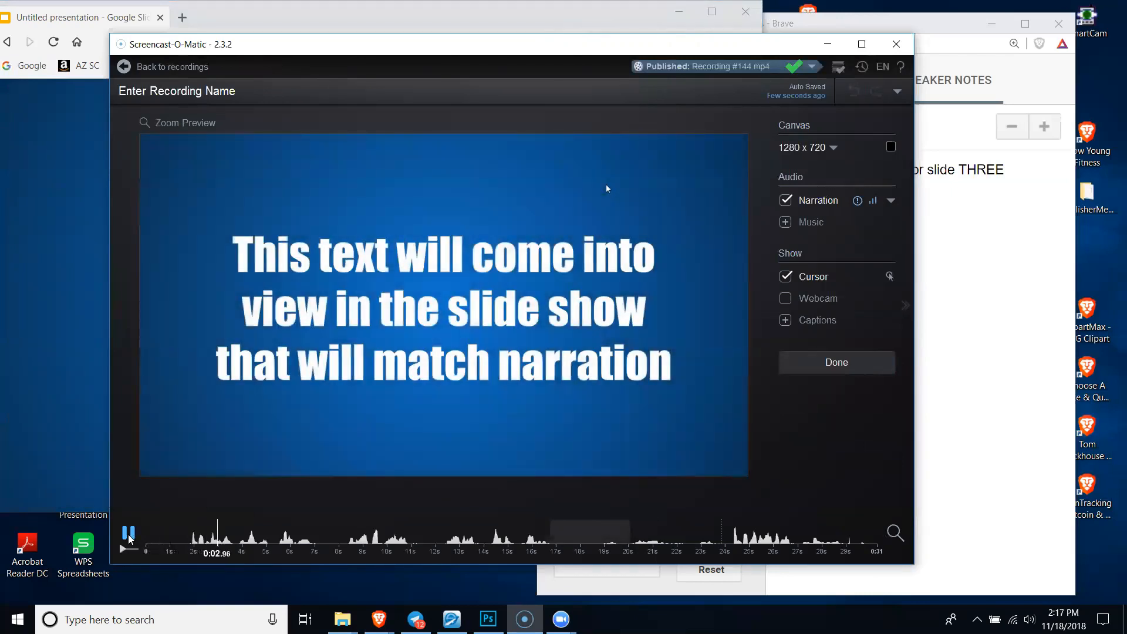
left_click(128, 534)
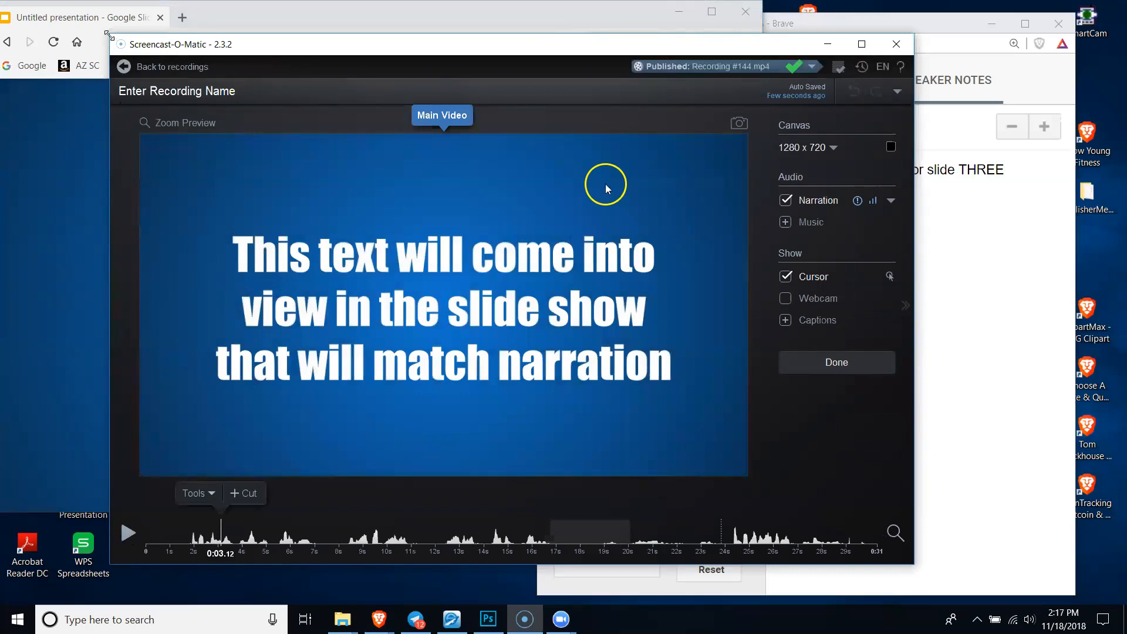
left_click_drag(107, 33, 46, 17)
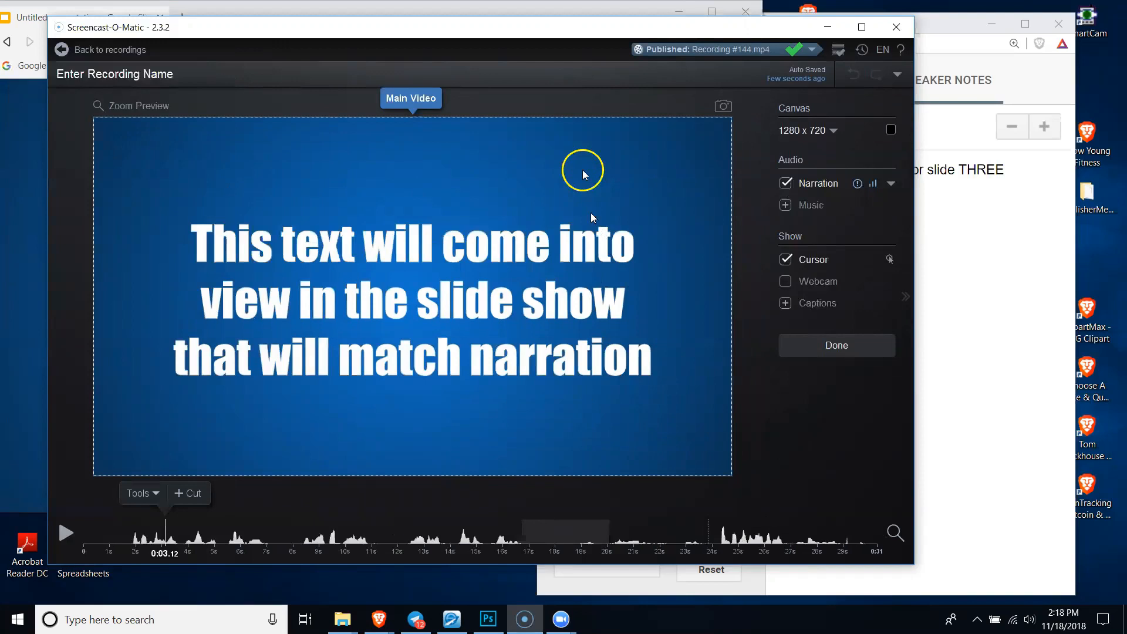
Hide the cursor in the recording and check the narration volume options
left_click(785, 261)
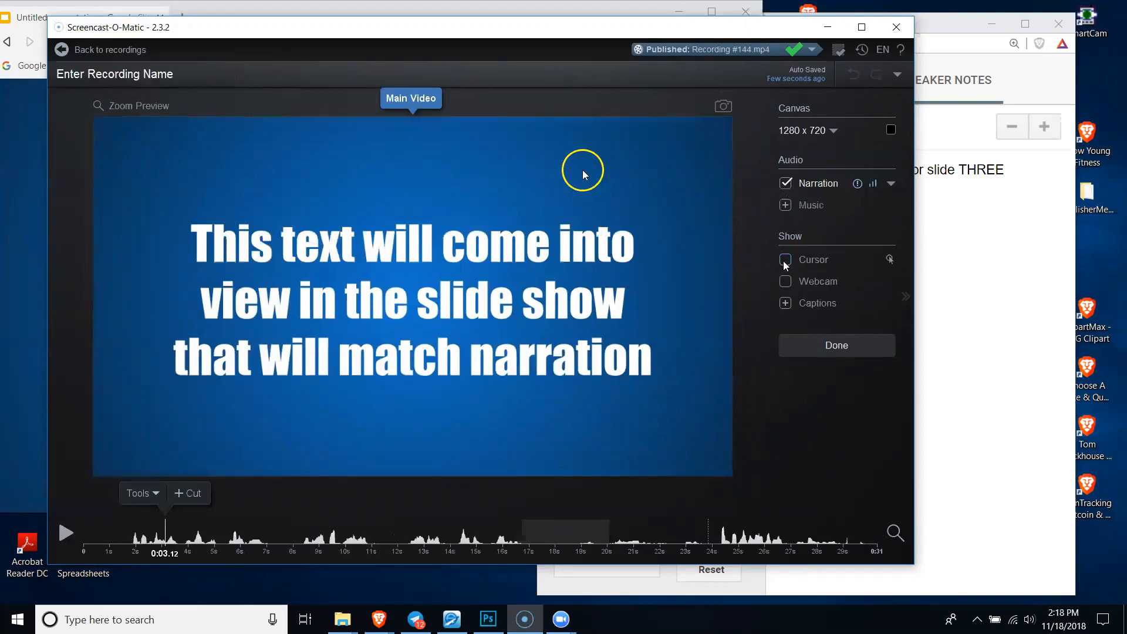
left_click(875, 184)
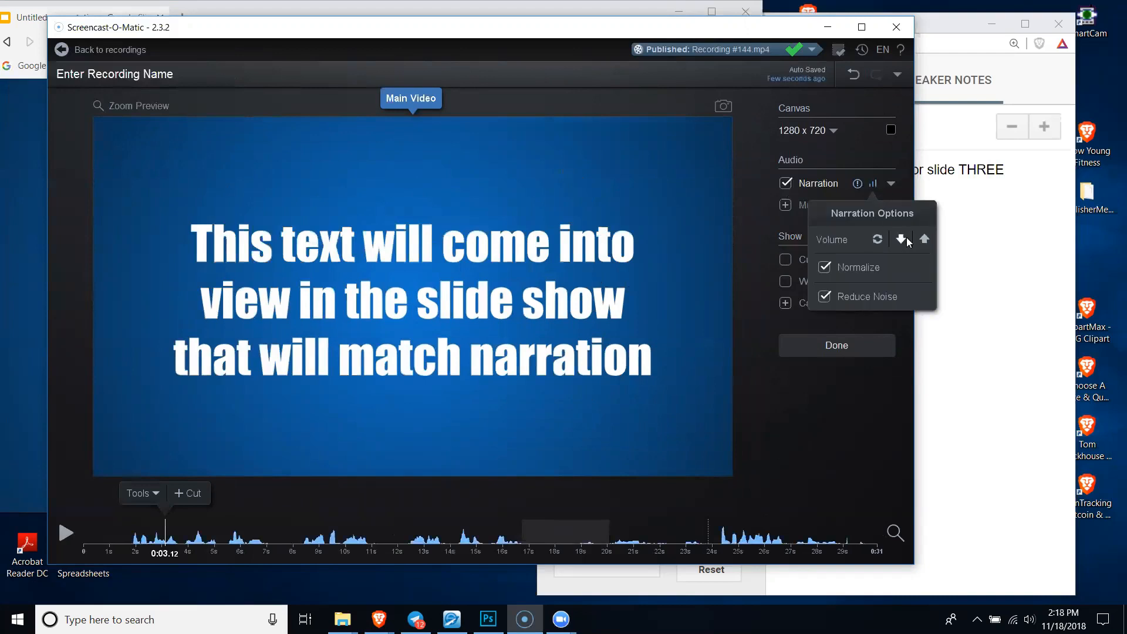
left_click(882, 385)
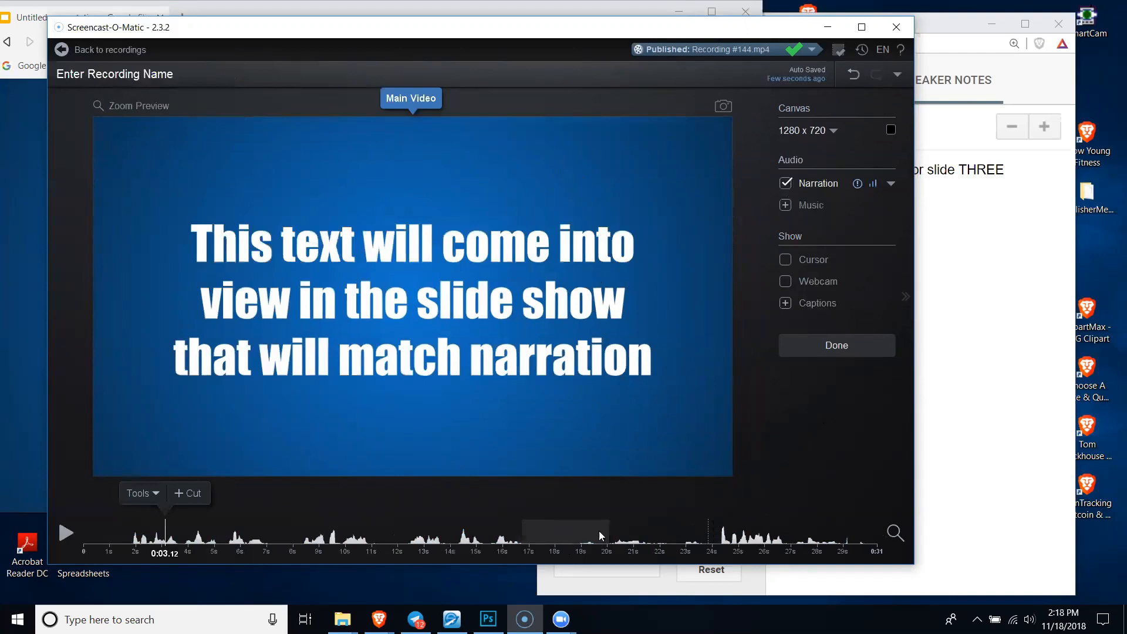
Play to the end of the slide narration and cut everything from 0:17.72 to the end of the recording
left_click_drag(167, 525, 435, 517)
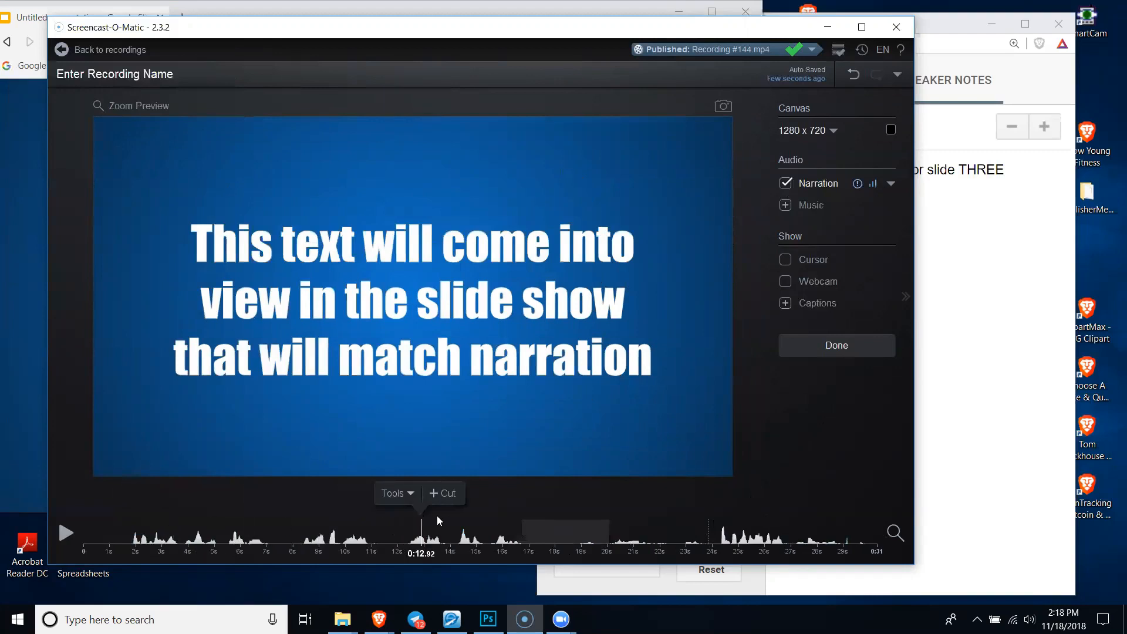
left_click(66, 533)
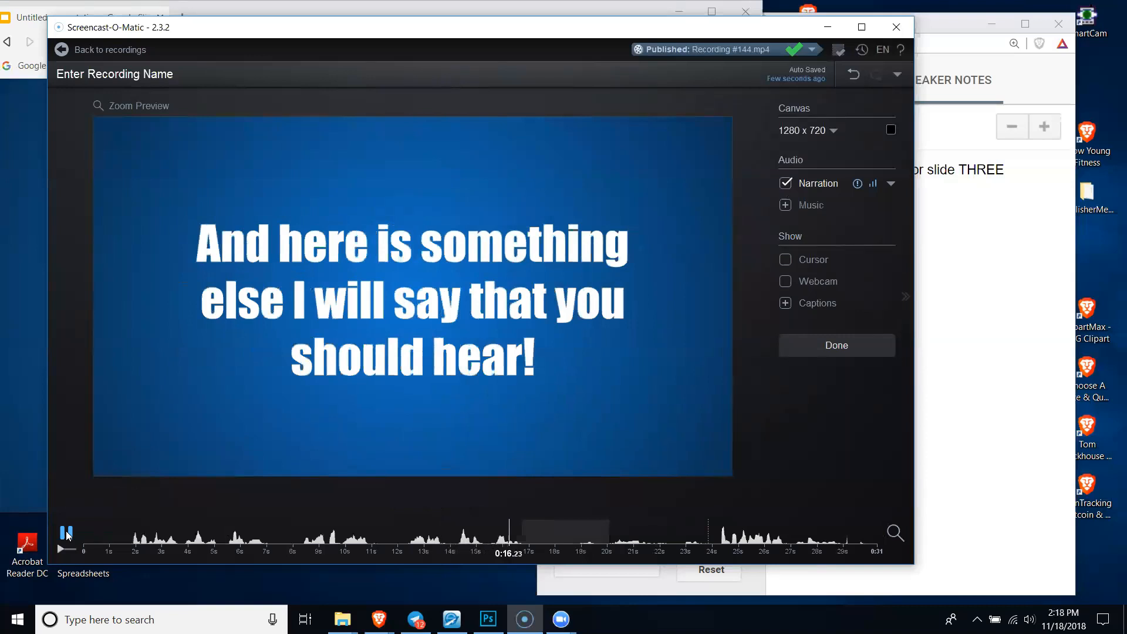
left_click(65, 532)
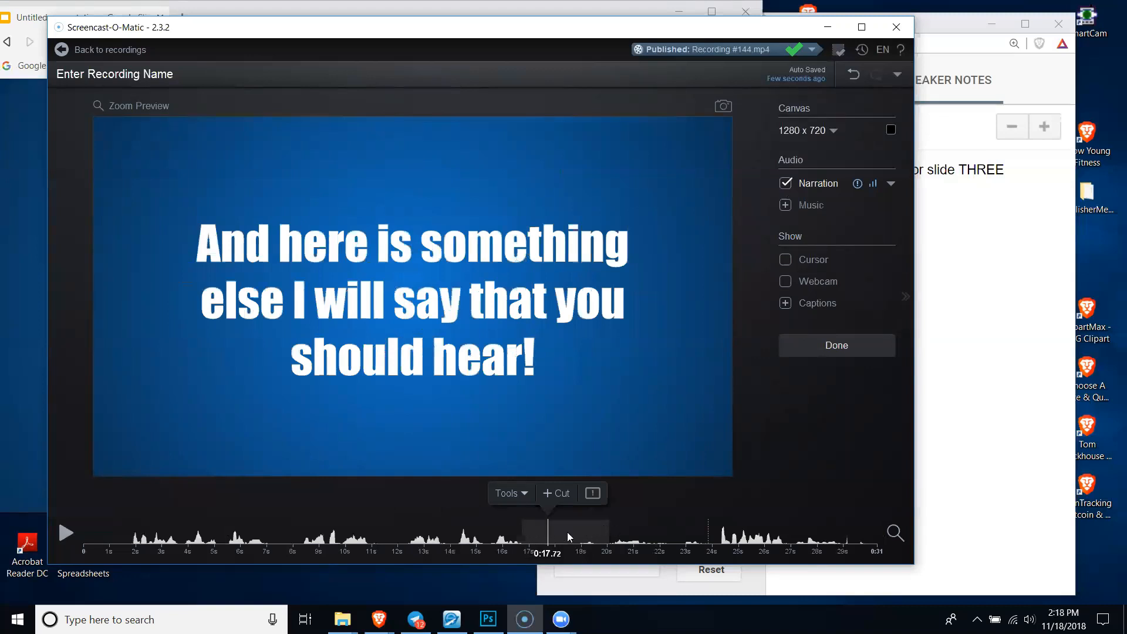
left_click(517, 492)
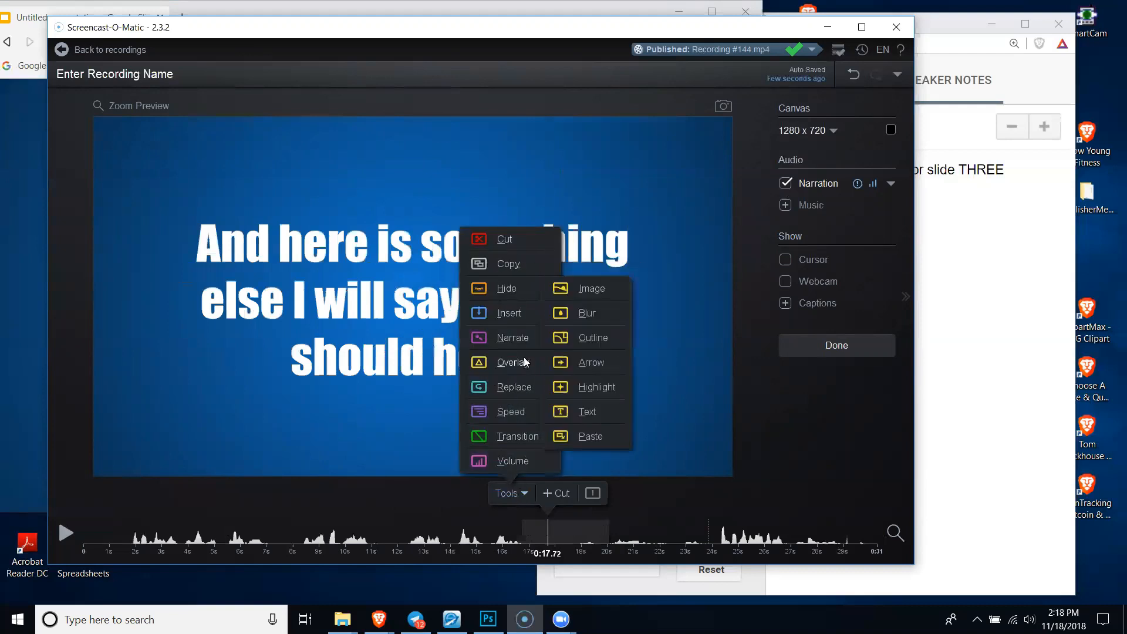
left_click(503, 241)
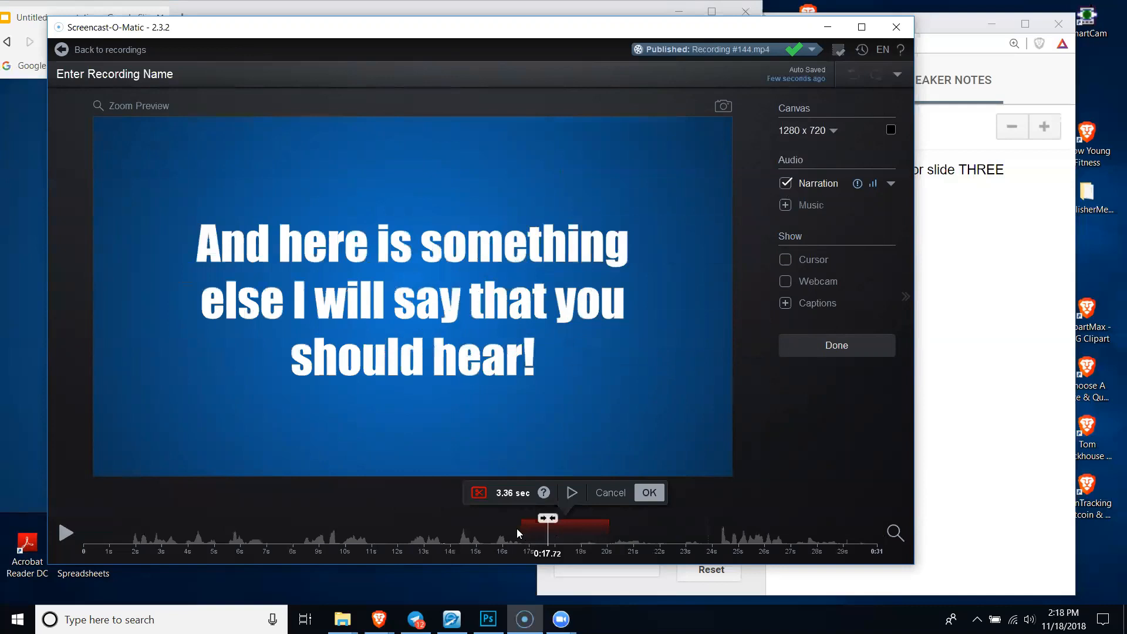
left_click_drag(522, 529, 547, 532)
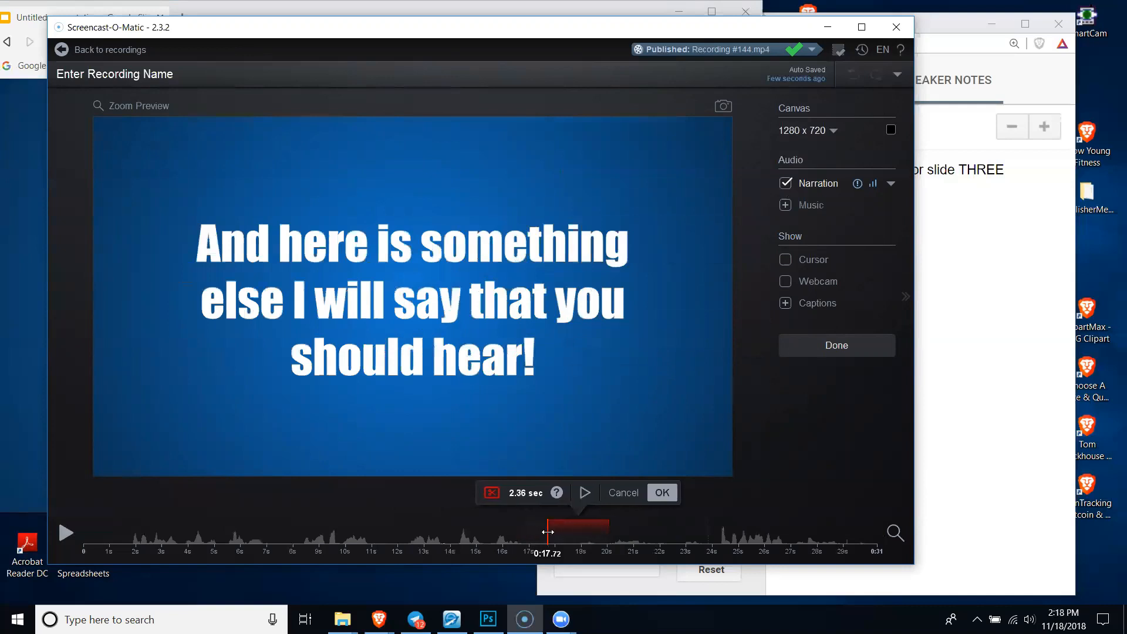
left_click(584, 493)
left_click_drag(610, 533, 885, 529)
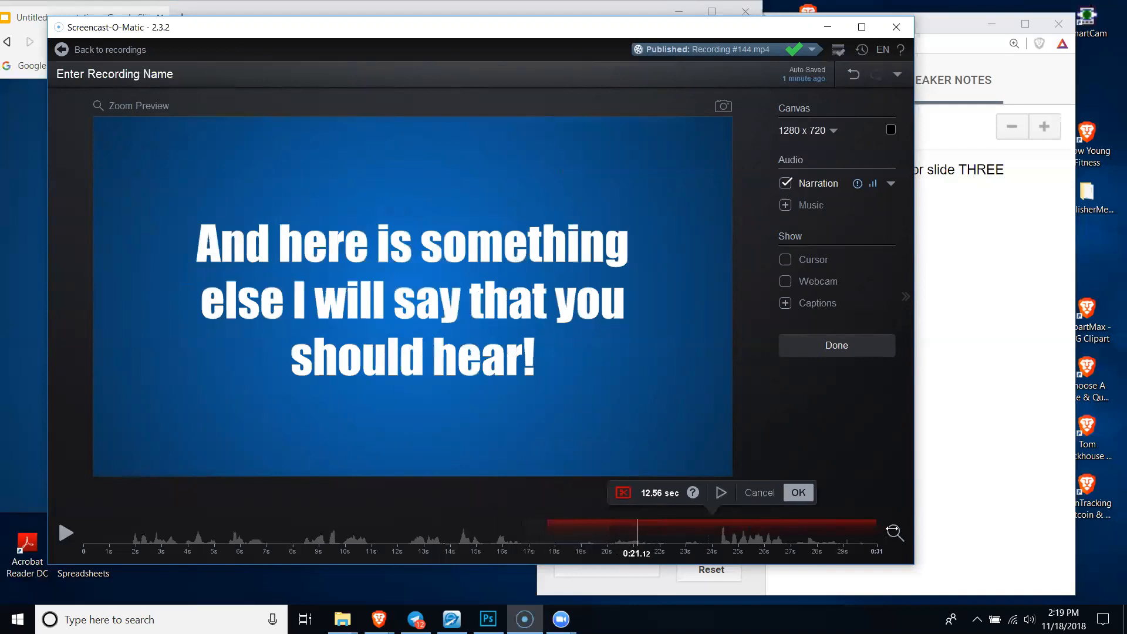
left_click(808, 496)
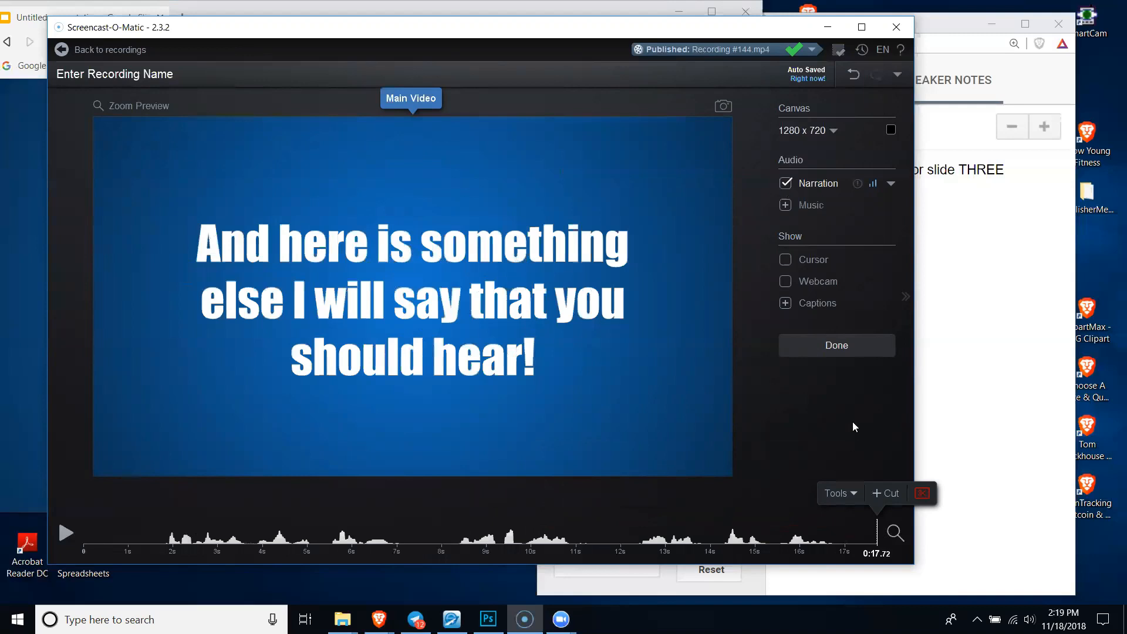
Finish editing and publish the recording as an MP4 video file named Recording #145 in the Timp Vids folder
left_click(834, 347)
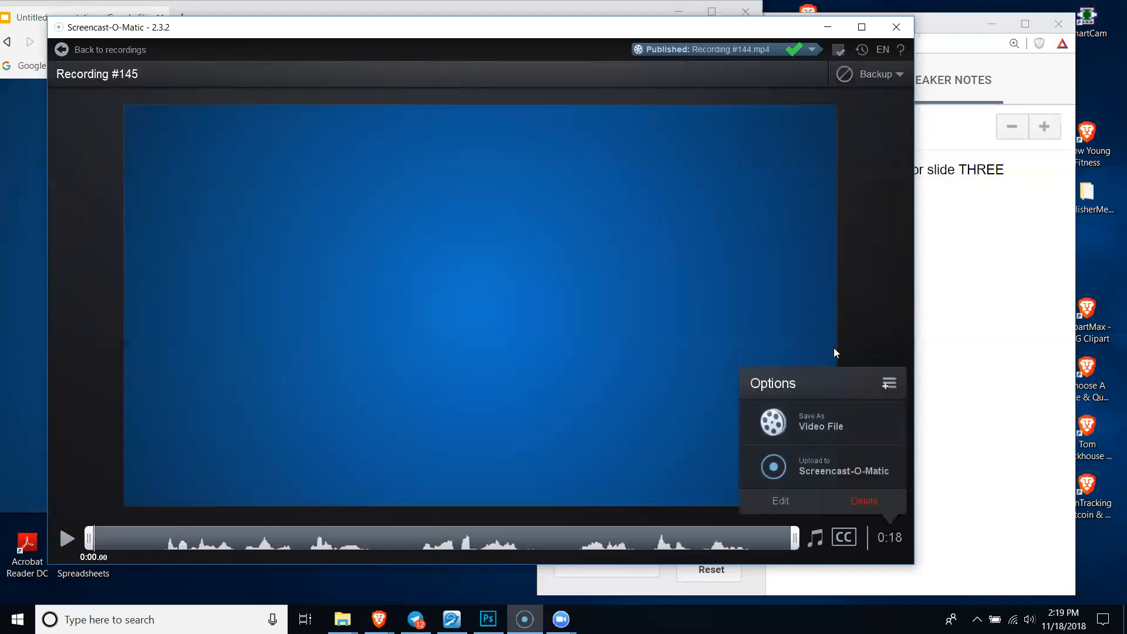
left_click(803, 425)
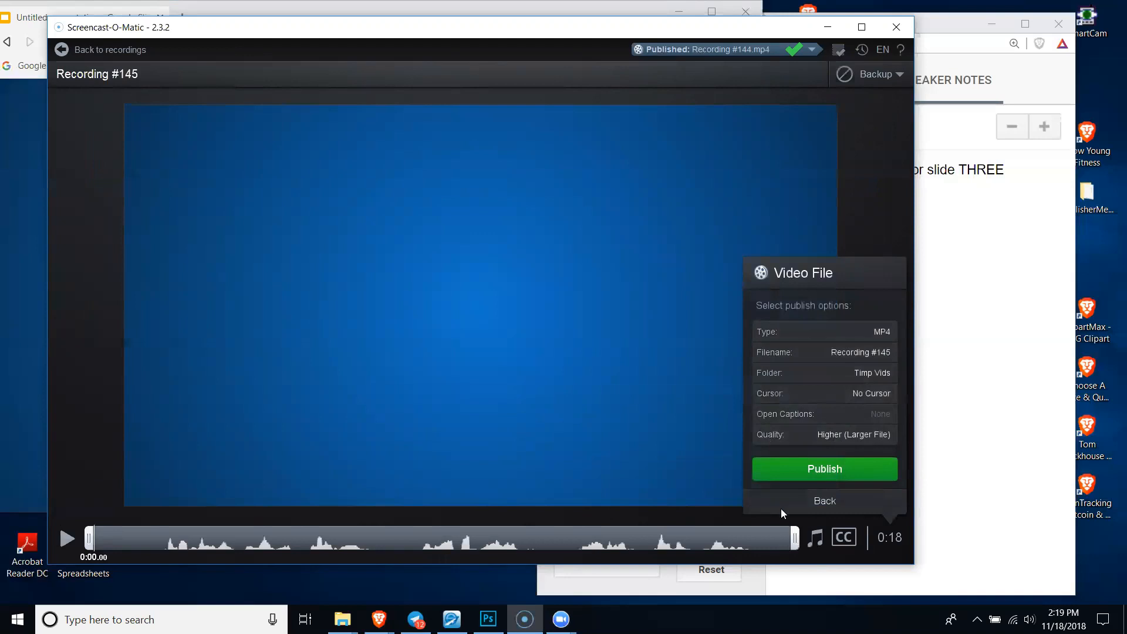
left_click(844, 473)
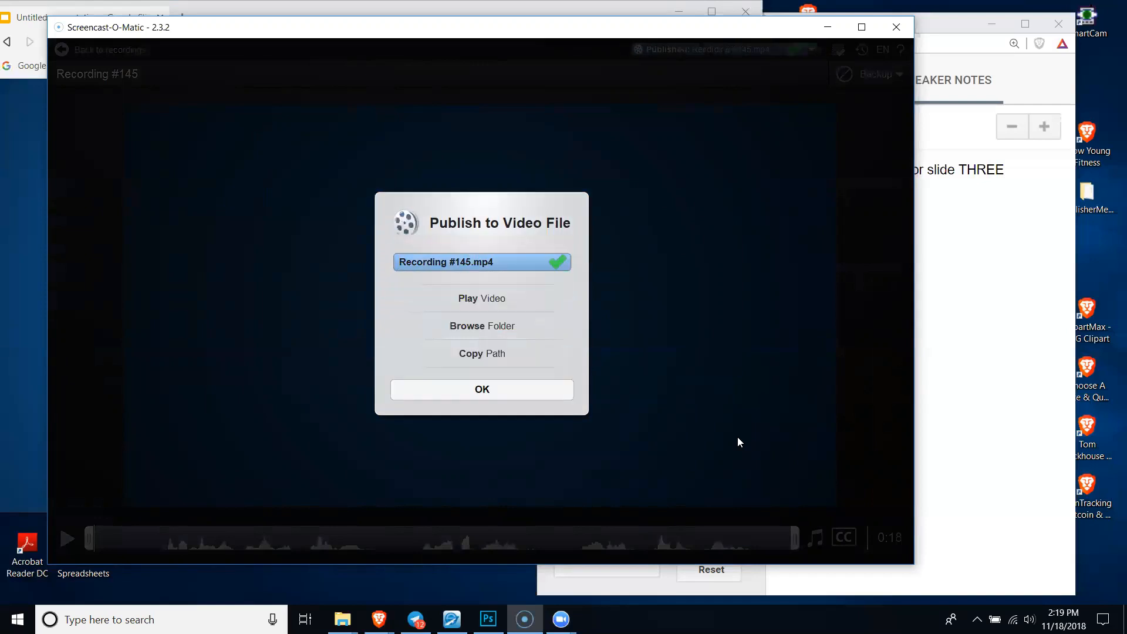
left_click(507, 390)
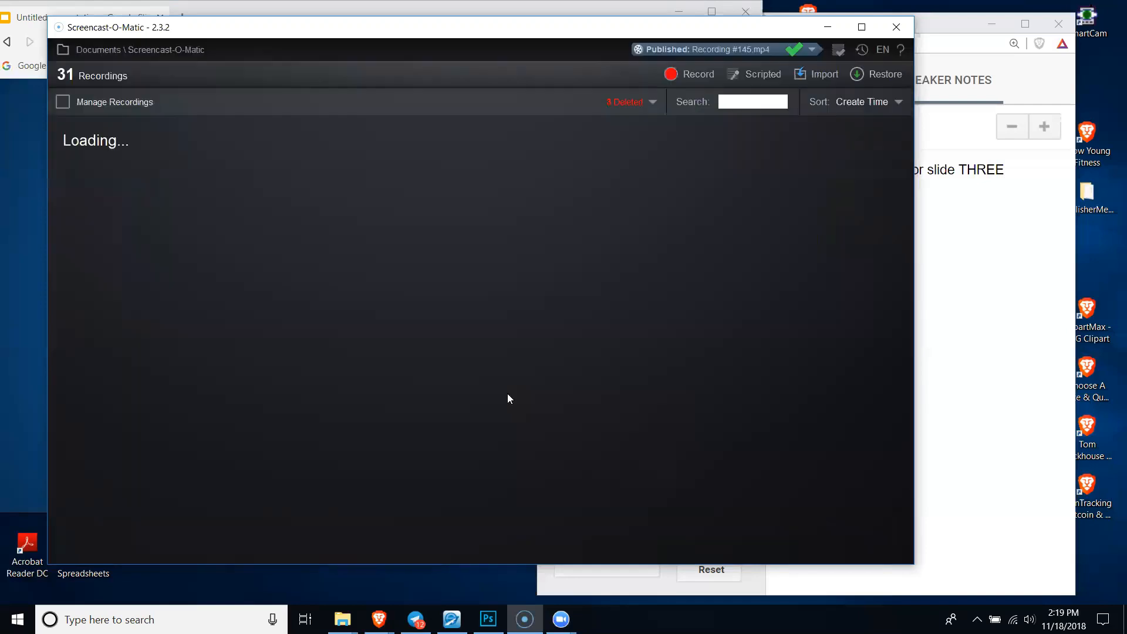